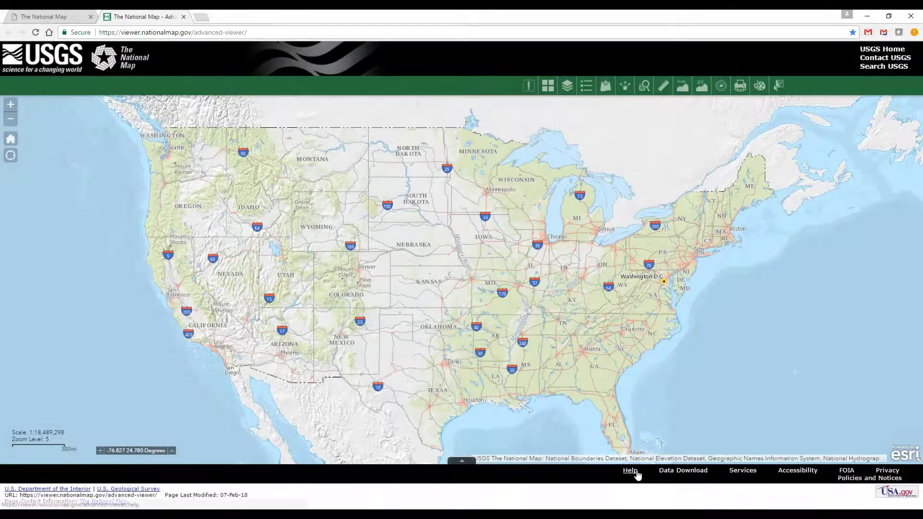
- Open the Draw tool and switch it to single point symbol mode
left_click(631, 471)
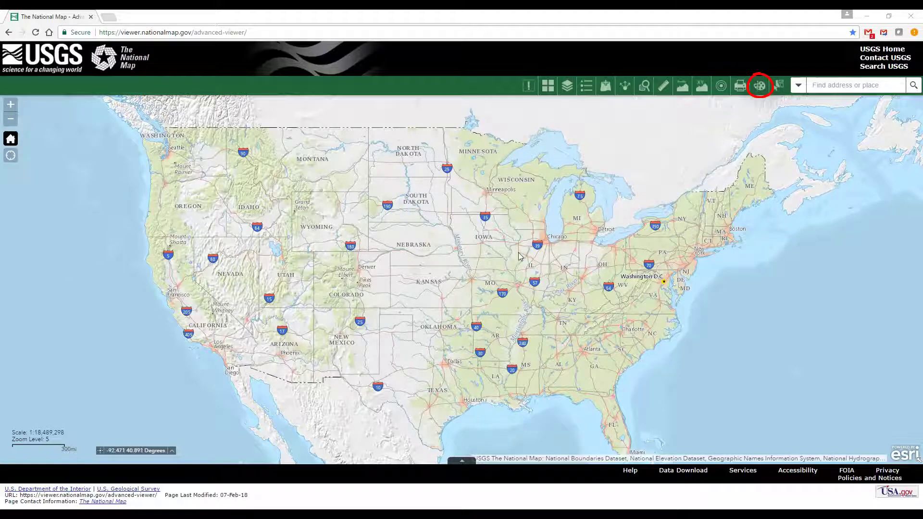
left_click(761, 86)
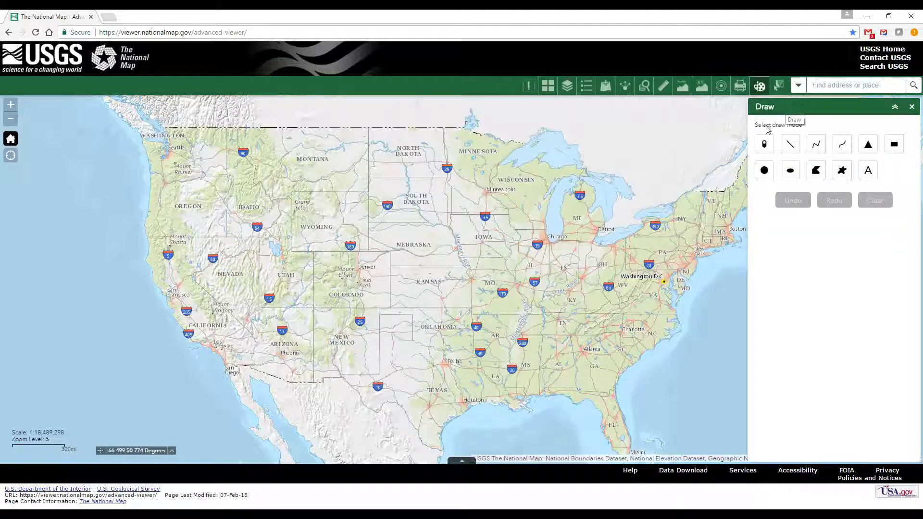
left_click(765, 145)
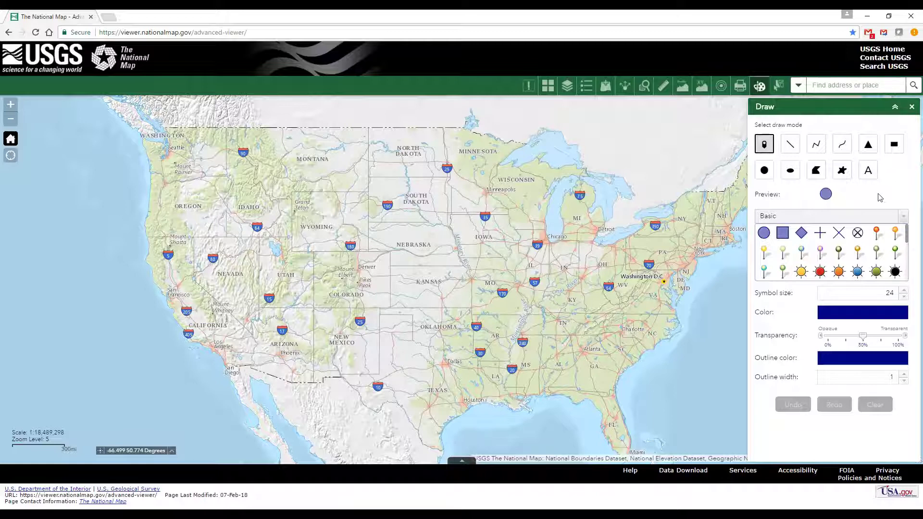
- Pick the National park service campground tent symbol and keep its size at 24
left_click(904, 219)
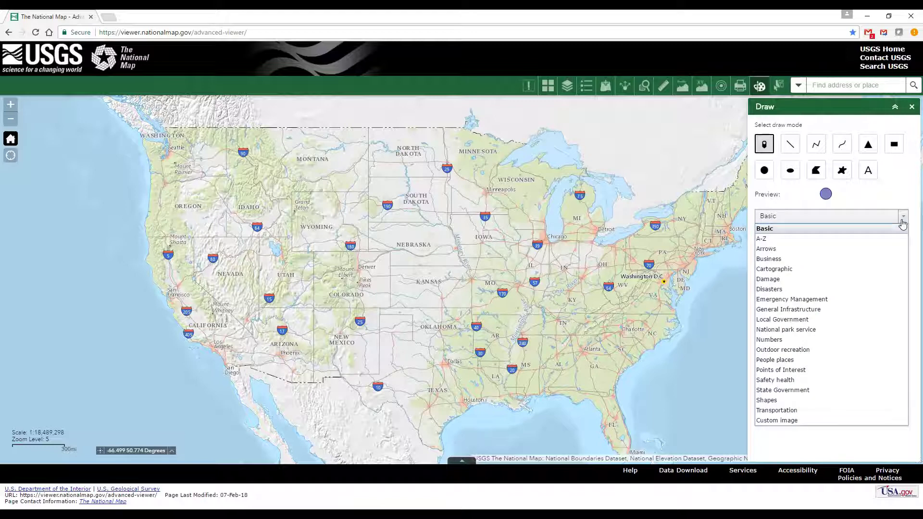
left_click(817, 331)
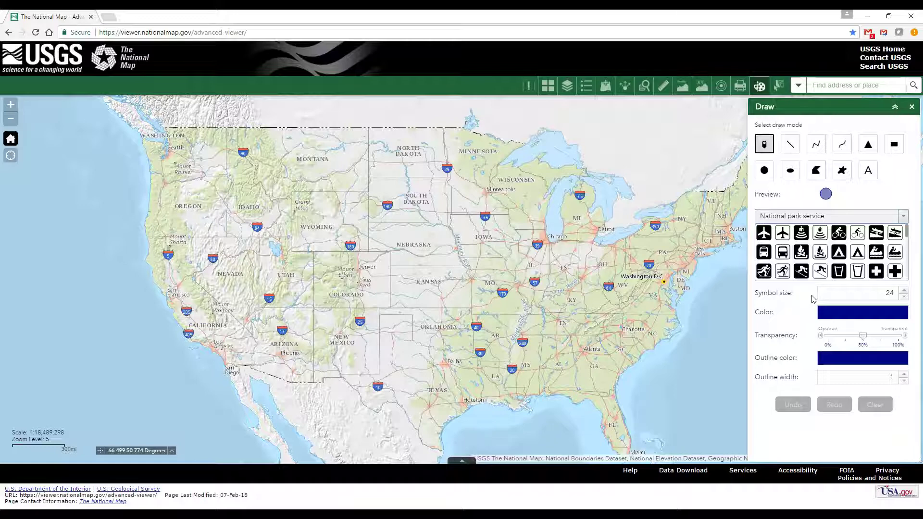
left_click(838, 255)
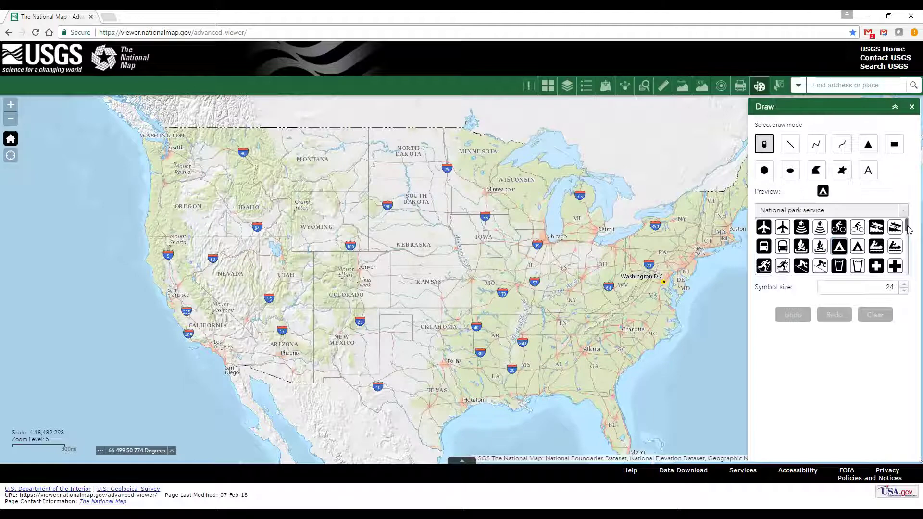
mouse_move(908, 229)
left_mouse_down()
mouse_move(909, 277)
mouse_move(909, 229)
left_mouse_up()
left_click(904, 284)
left_click(904, 284)
left_click(904, 285)
left_click(904, 285)
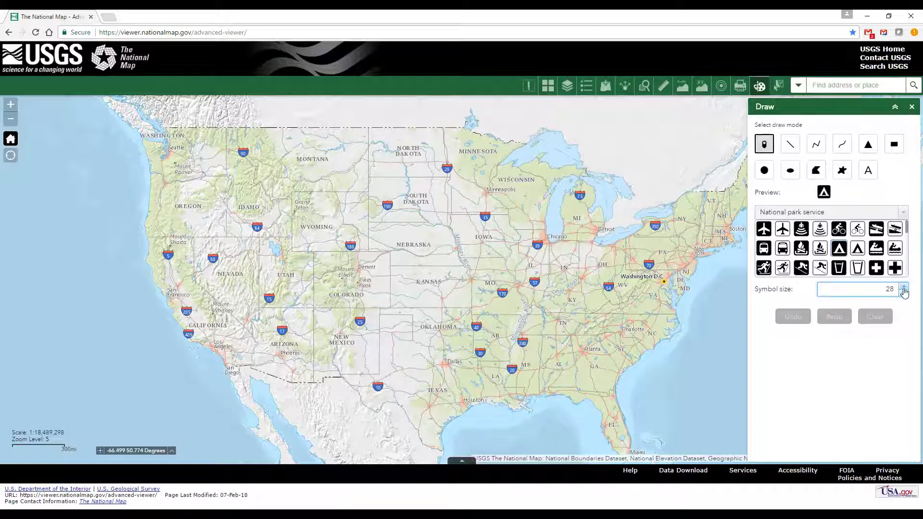
left_click(904, 292)
left_click(904, 292)
left_click(904, 292)
left_click(904, 292)
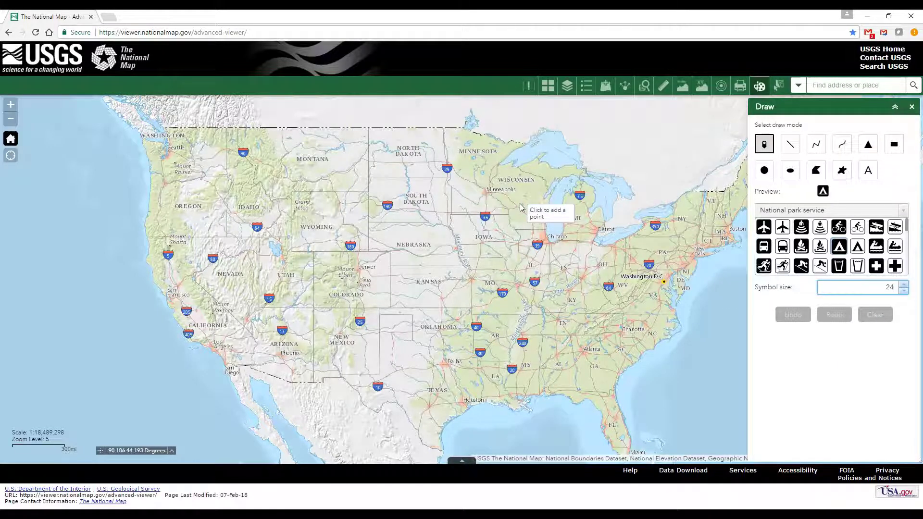
- Zoom into central Wisconsin and place the tent beside the Wisconsin River near the highway
scroll(531, 210, "up", 1)
scroll(531, 210, "up", 3)
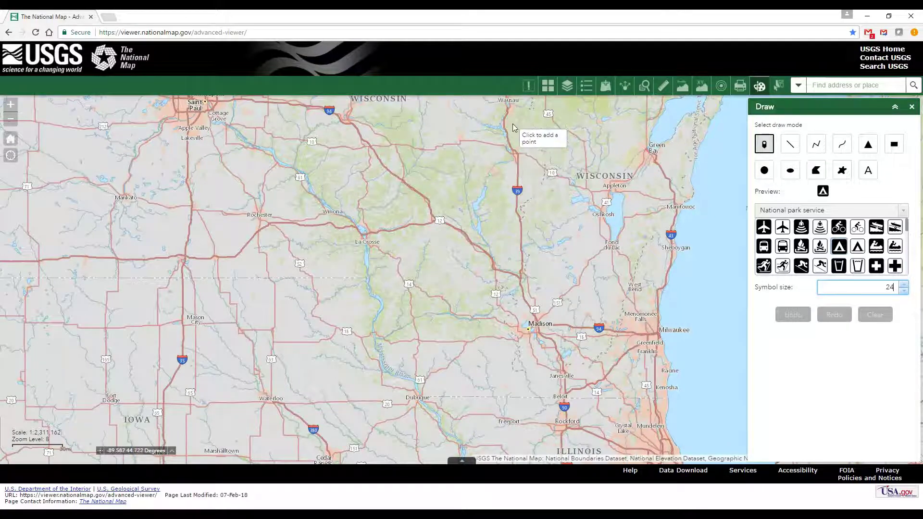
scroll(507, 126, "up", 3)
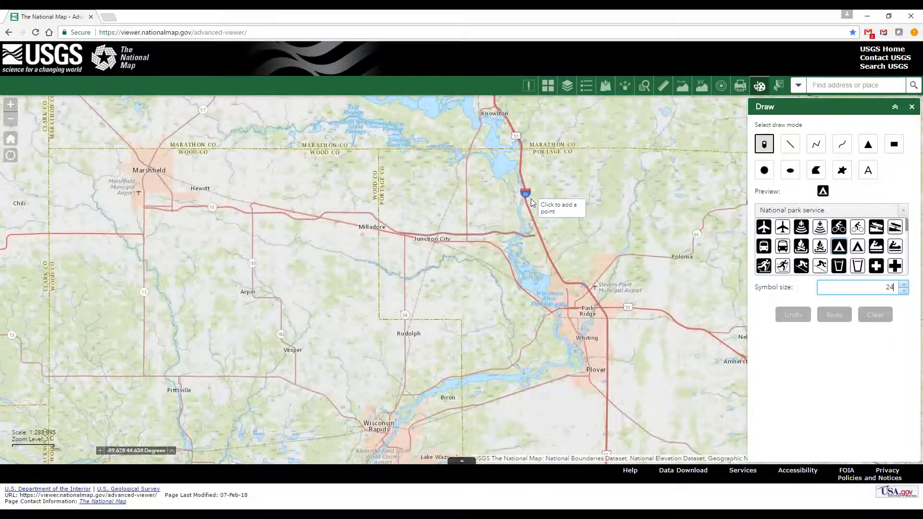
scroll(531, 198, "up", 2)
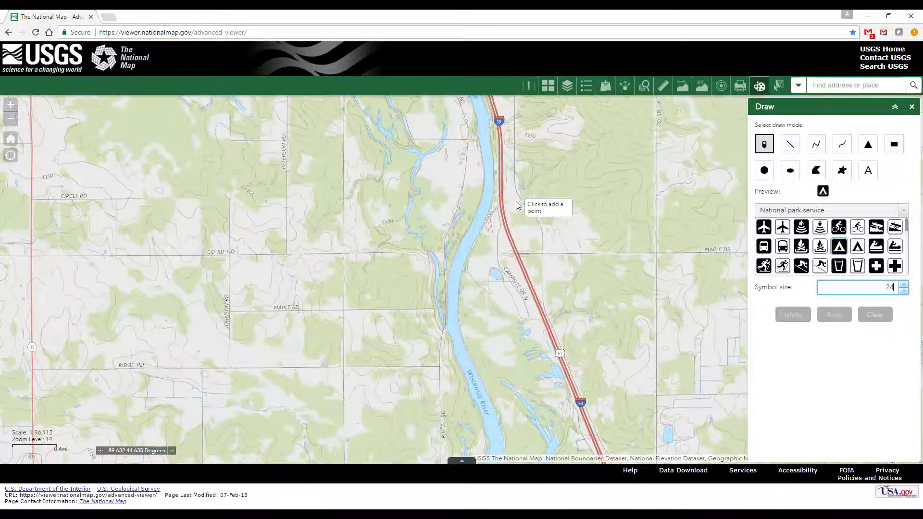
left_click(496, 223)
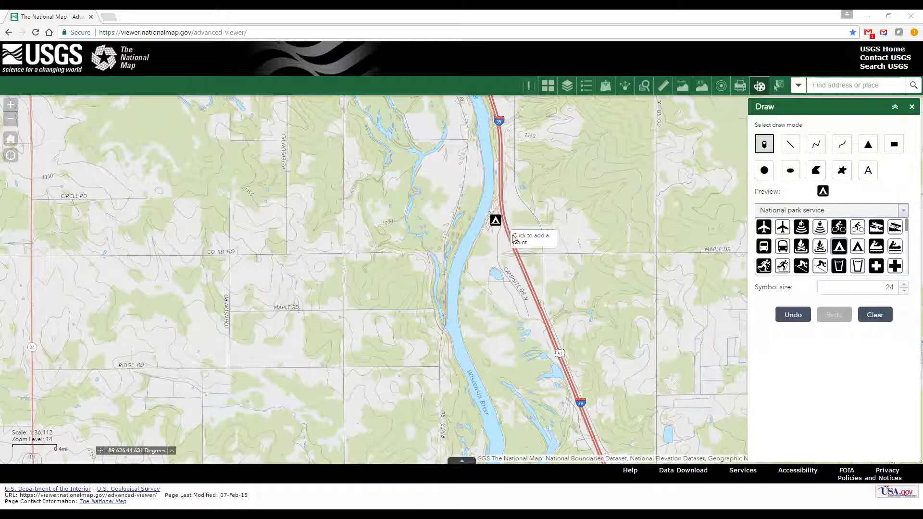
left_click(904, 211)
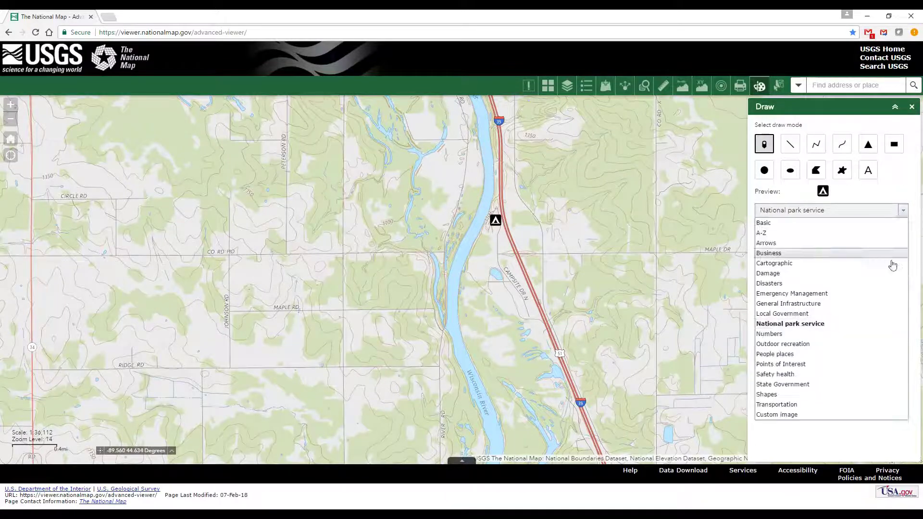
- Load Fishing.png as a custom image symbol and place it beside the campground tent
left_click(796, 415)
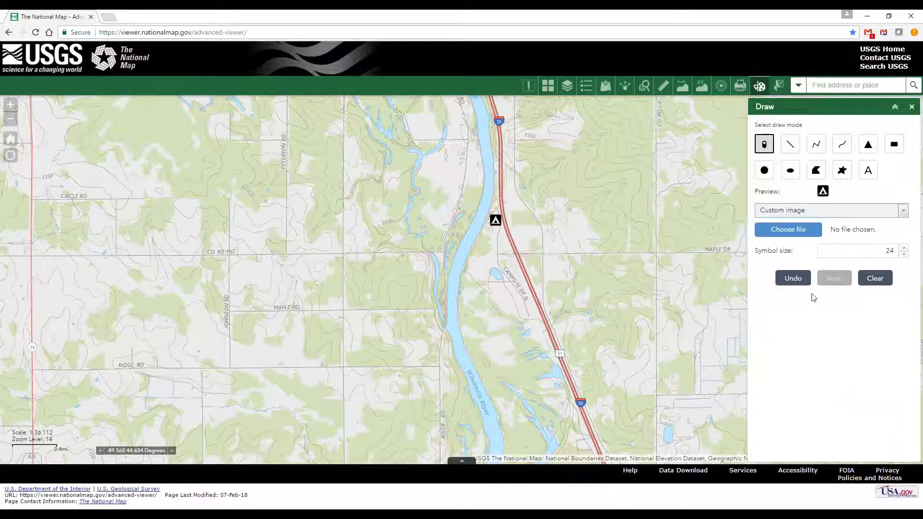
left_click(805, 237)
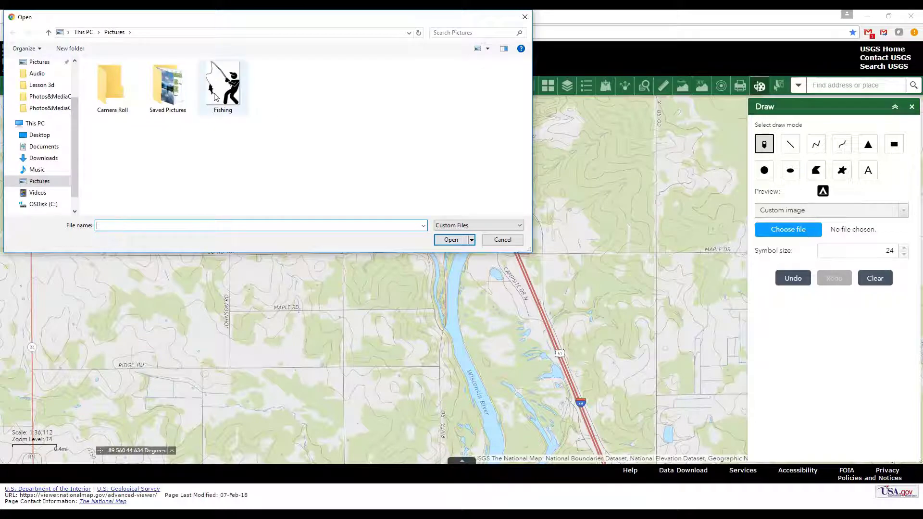
left_click(214, 96)
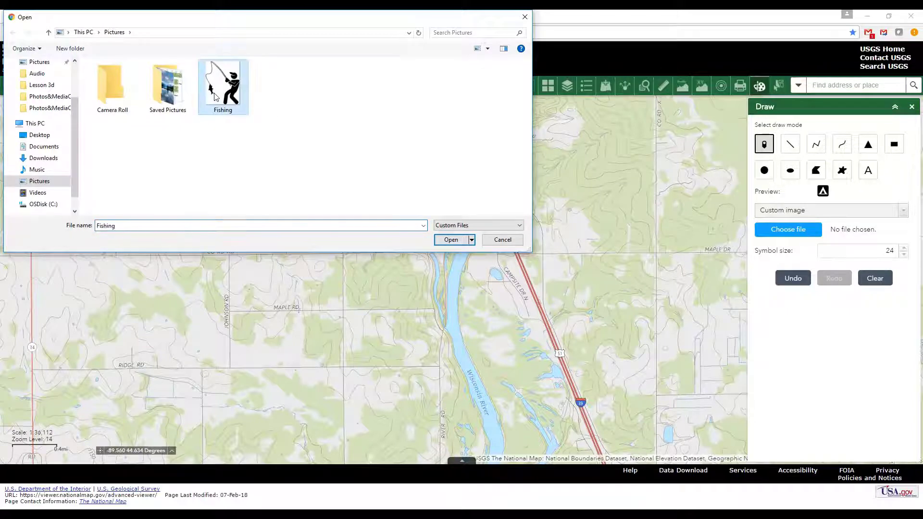
left_click(451, 239)
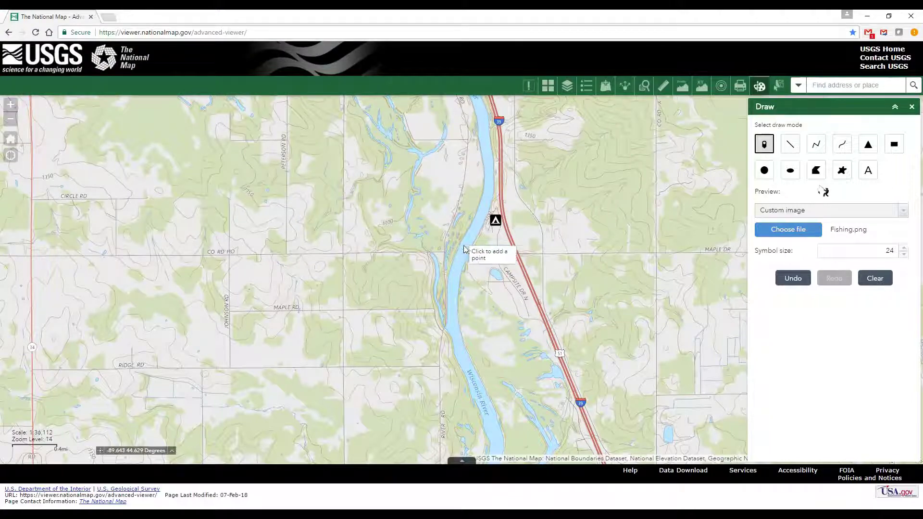
left_click(483, 229)
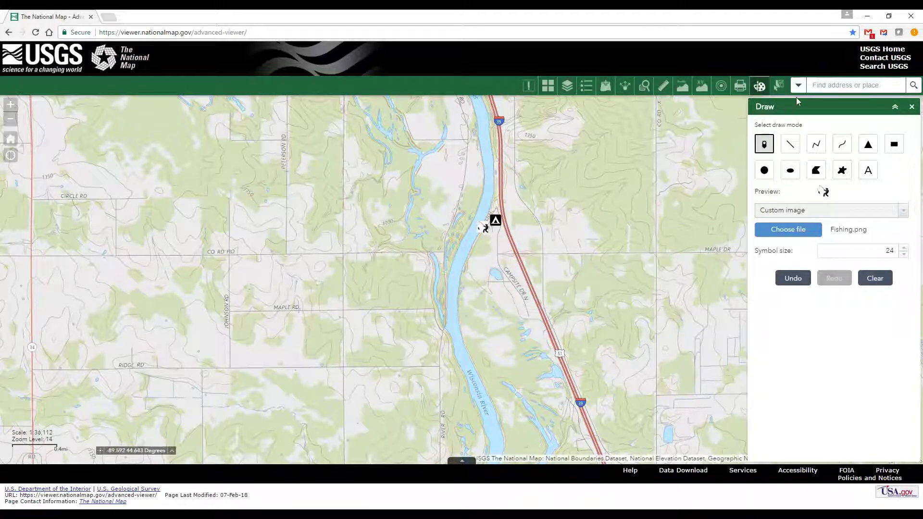
left_click(814, 85)
- Search for Grand Teton, then zoom in and centre Jenny Lake in the view
type("Grand Te")
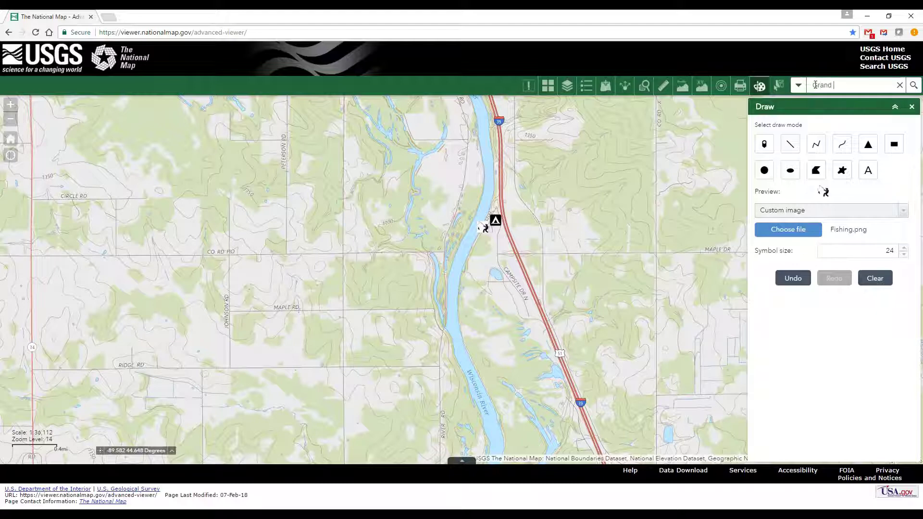
type("ton")
key("Return")
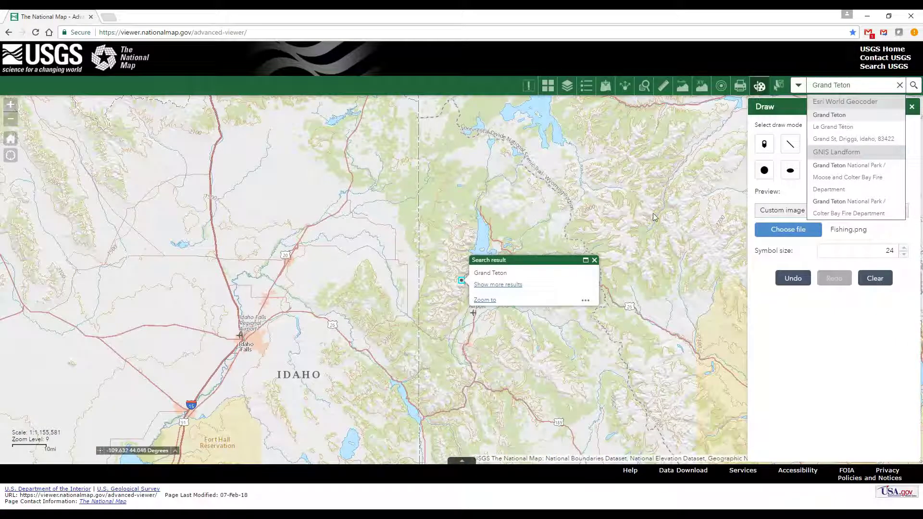
left_click(594, 261)
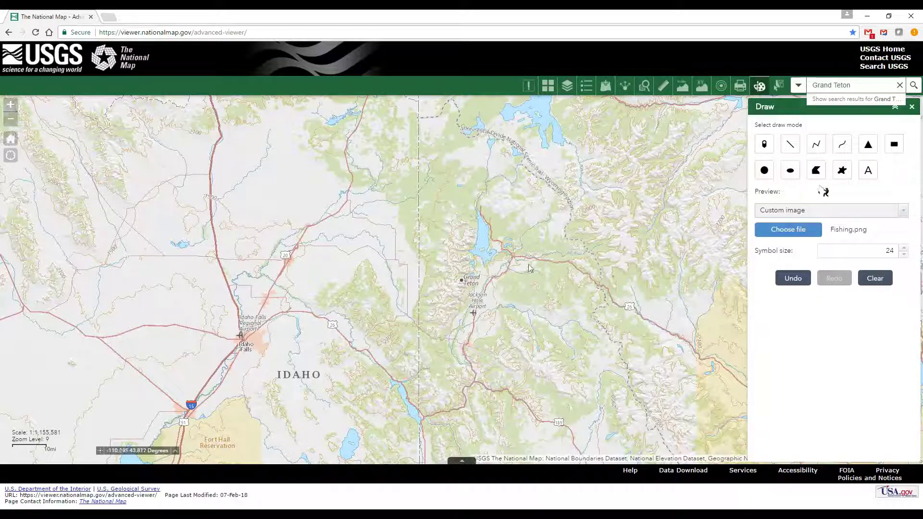
scroll(475, 279, "up", 4)
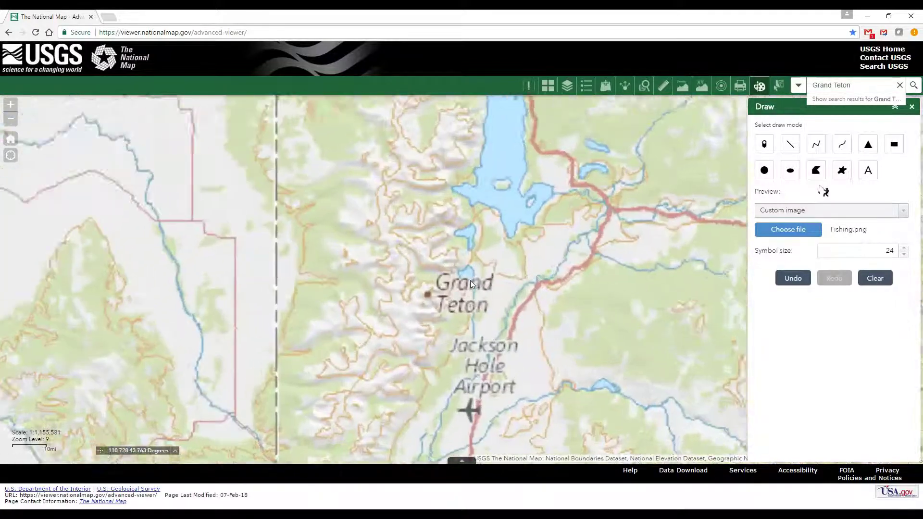
scroll(470, 281, "up", 3)
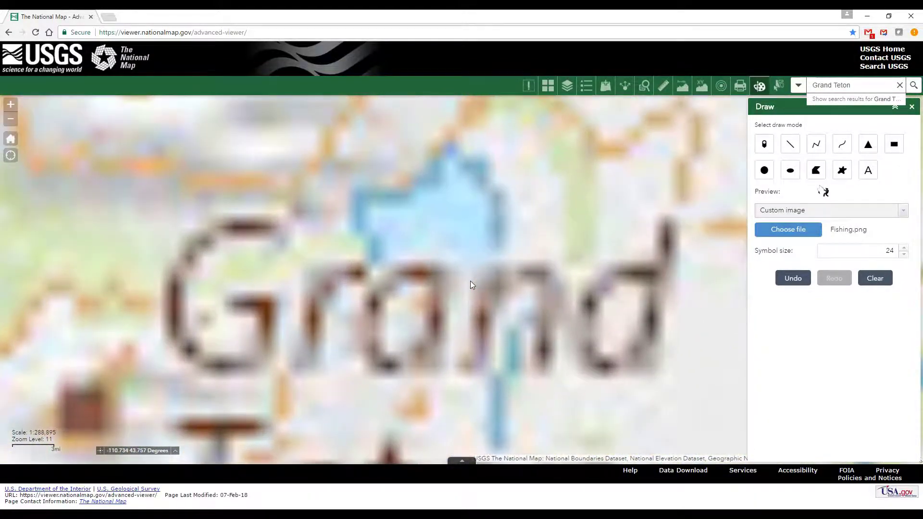
left_click_drag(500, 279, 395, 308)
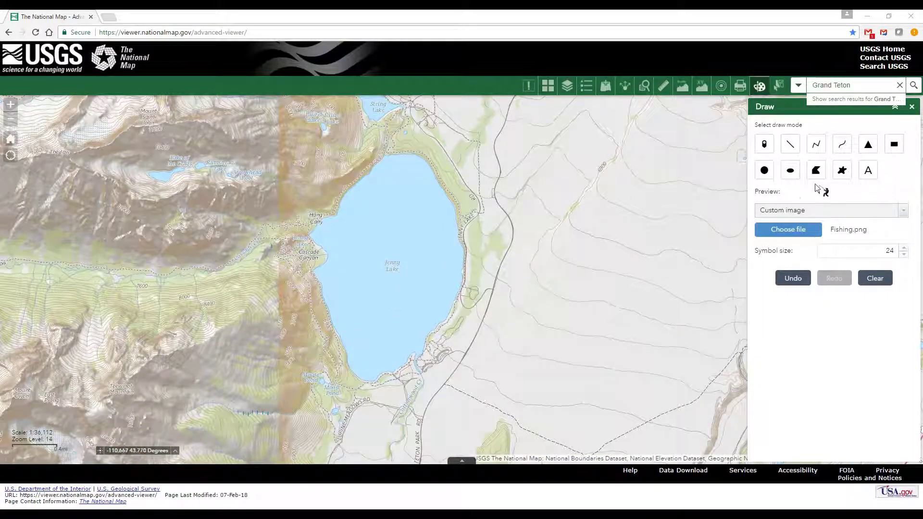
left_click(842, 149)
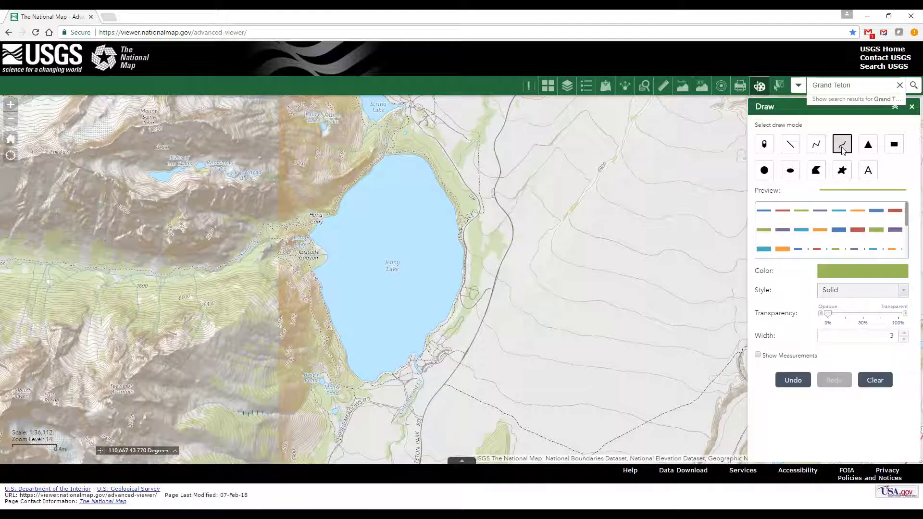
- Turn on Show Measurements for lines with distance units in Miles
left_click(765, 356)
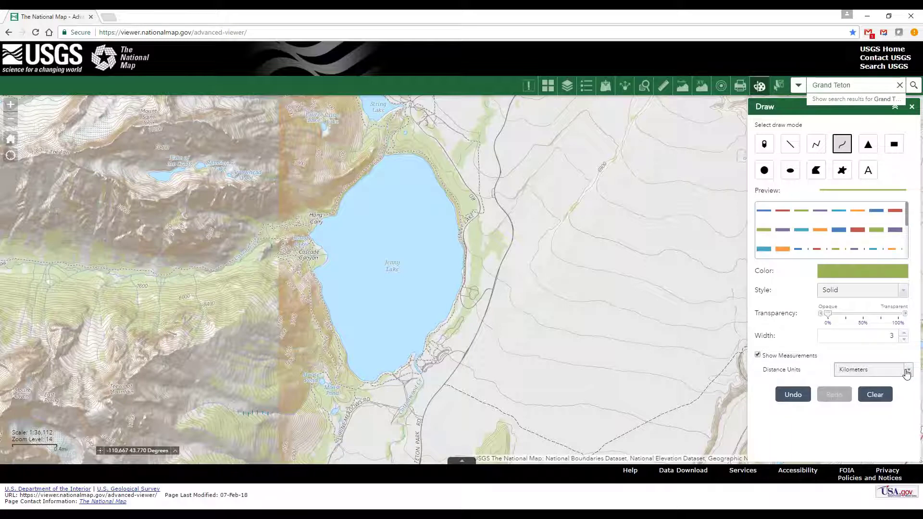
left_click(907, 371)
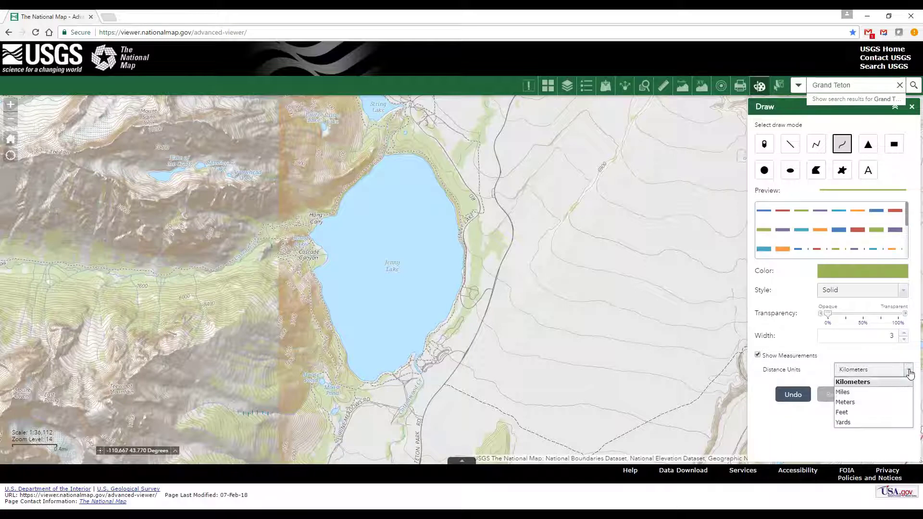
left_click(849, 393)
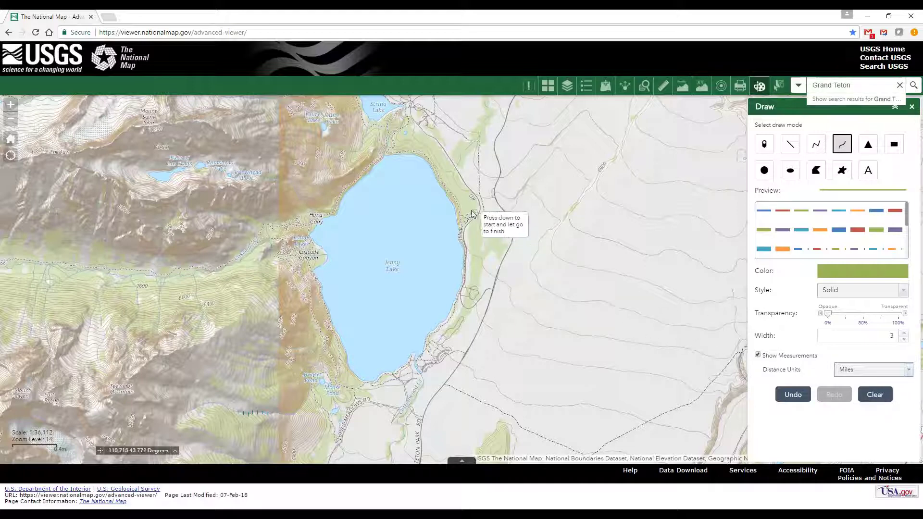
- Trace a freehand line around Jenny Lake's shoreline, measuring 5.9 miles
left_click_drag(458, 208, 435, 171)
left_click_drag(386, 155, 369, 165)
mouse_move(336, 204)
left_mouse_down()
mouse_move(309, 233)
mouse_move(309, 268)
mouse_move(337, 344)
mouse_move(337, 382)
mouse_move(375, 384)
mouse_move(429, 361)
mouse_move(440, 330)
left_mouse_up()
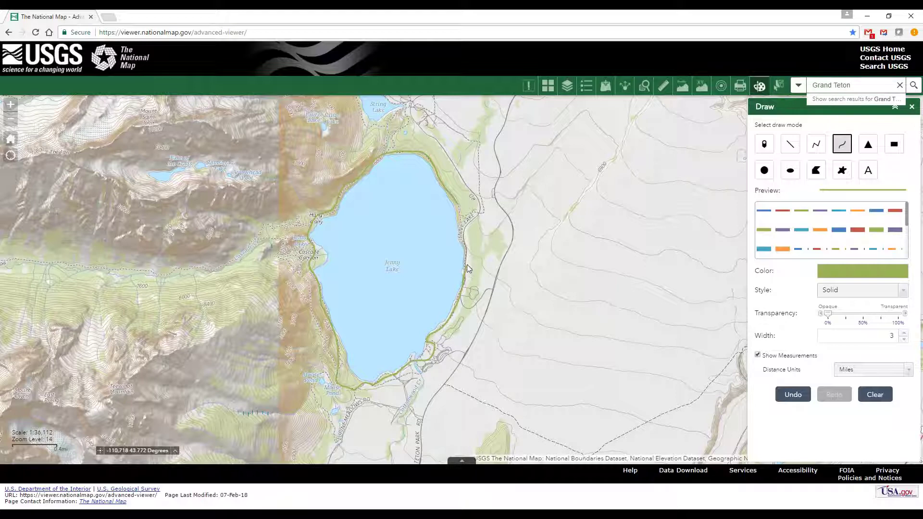
left_click_drag(465, 238, 458, 207)
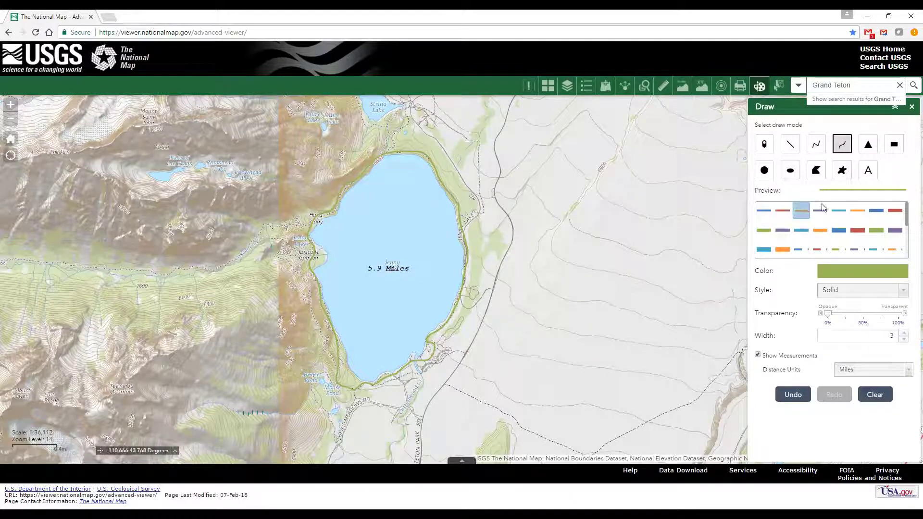
left_click(866, 175)
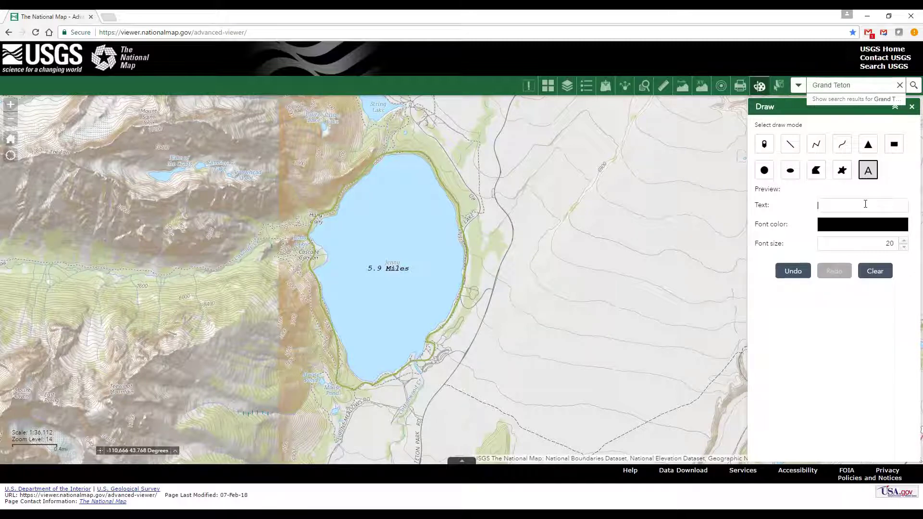
- Place a 'Jenny Lake Hike' label at font size 25 on the lake, then clear the drawings
type("Jenny Lake Hike")
left_click(903, 241)
left_click(904, 240)
left_click(904, 244)
left_click(904, 245)
left_click(905, 246)
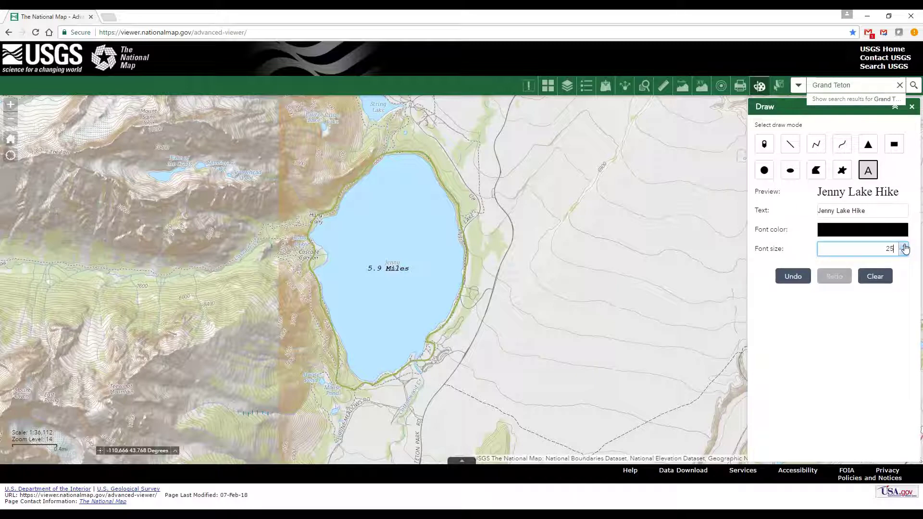
left_click(390, 238)
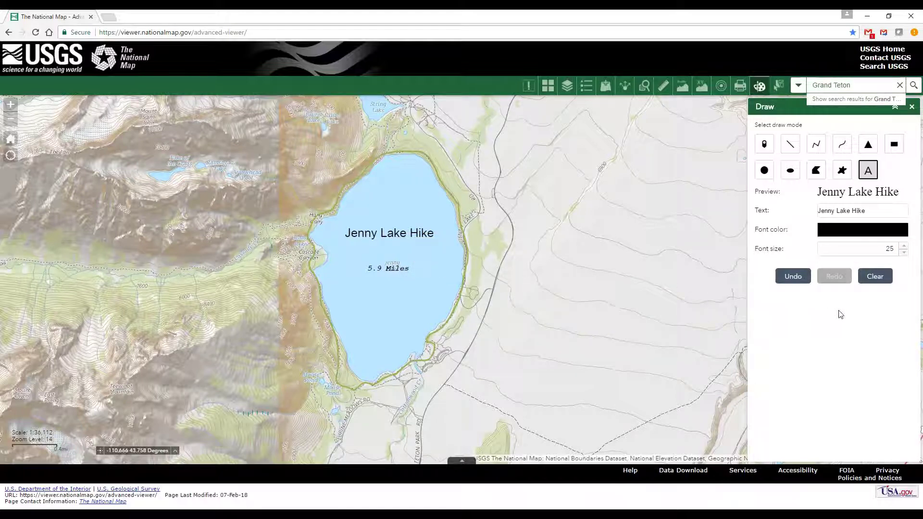
left_click(875, 283)
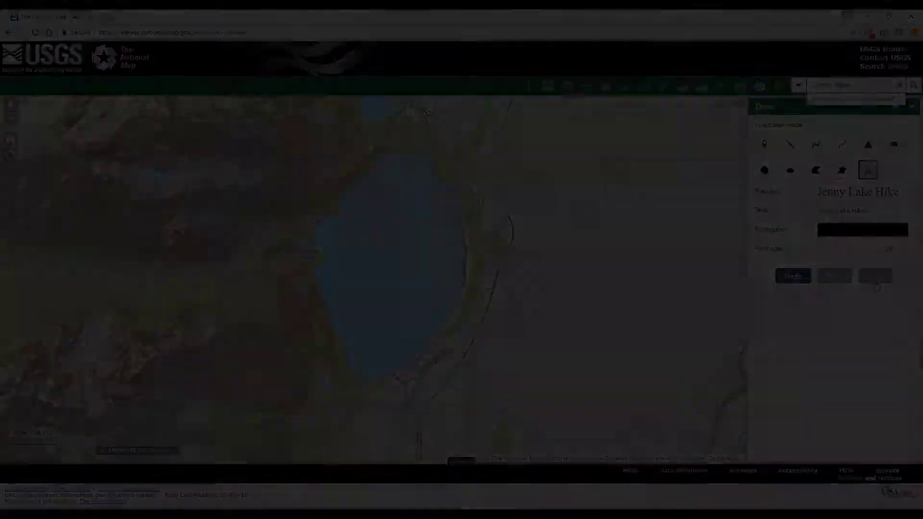